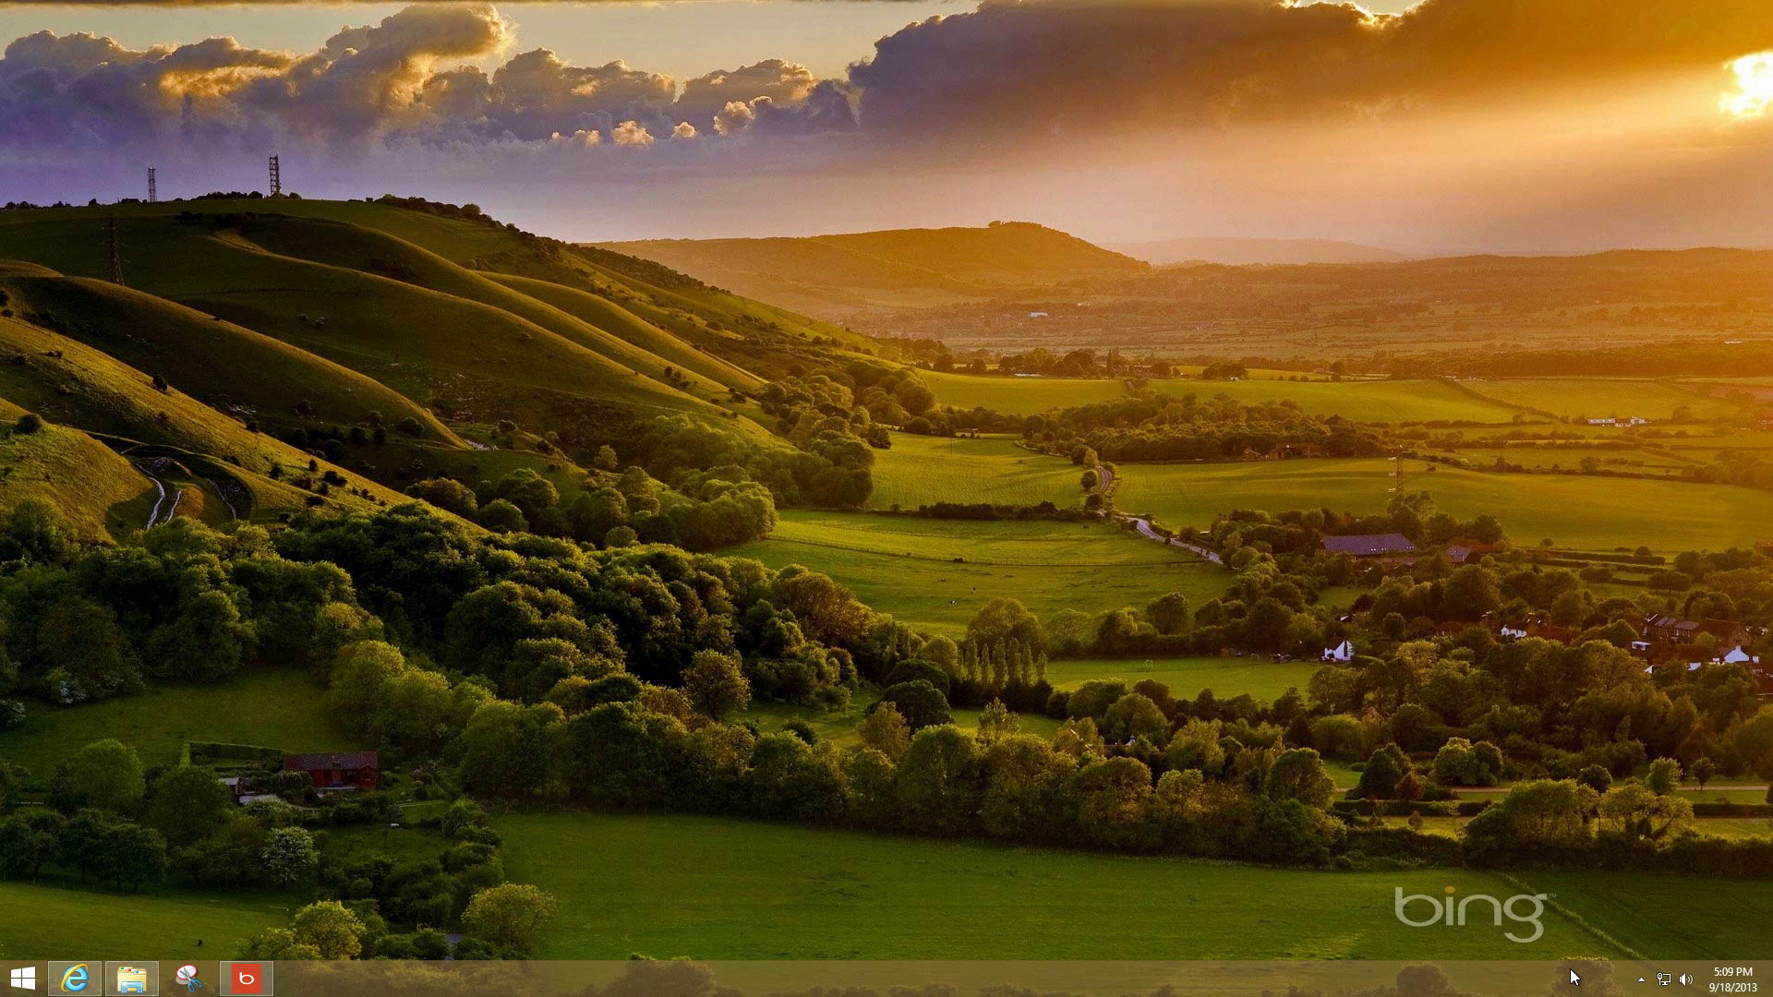
Bring the Bing Desktop download page forward in Internet Explorer from the taskbar
{"action": "left_click", "coordinate": [77, 979]}
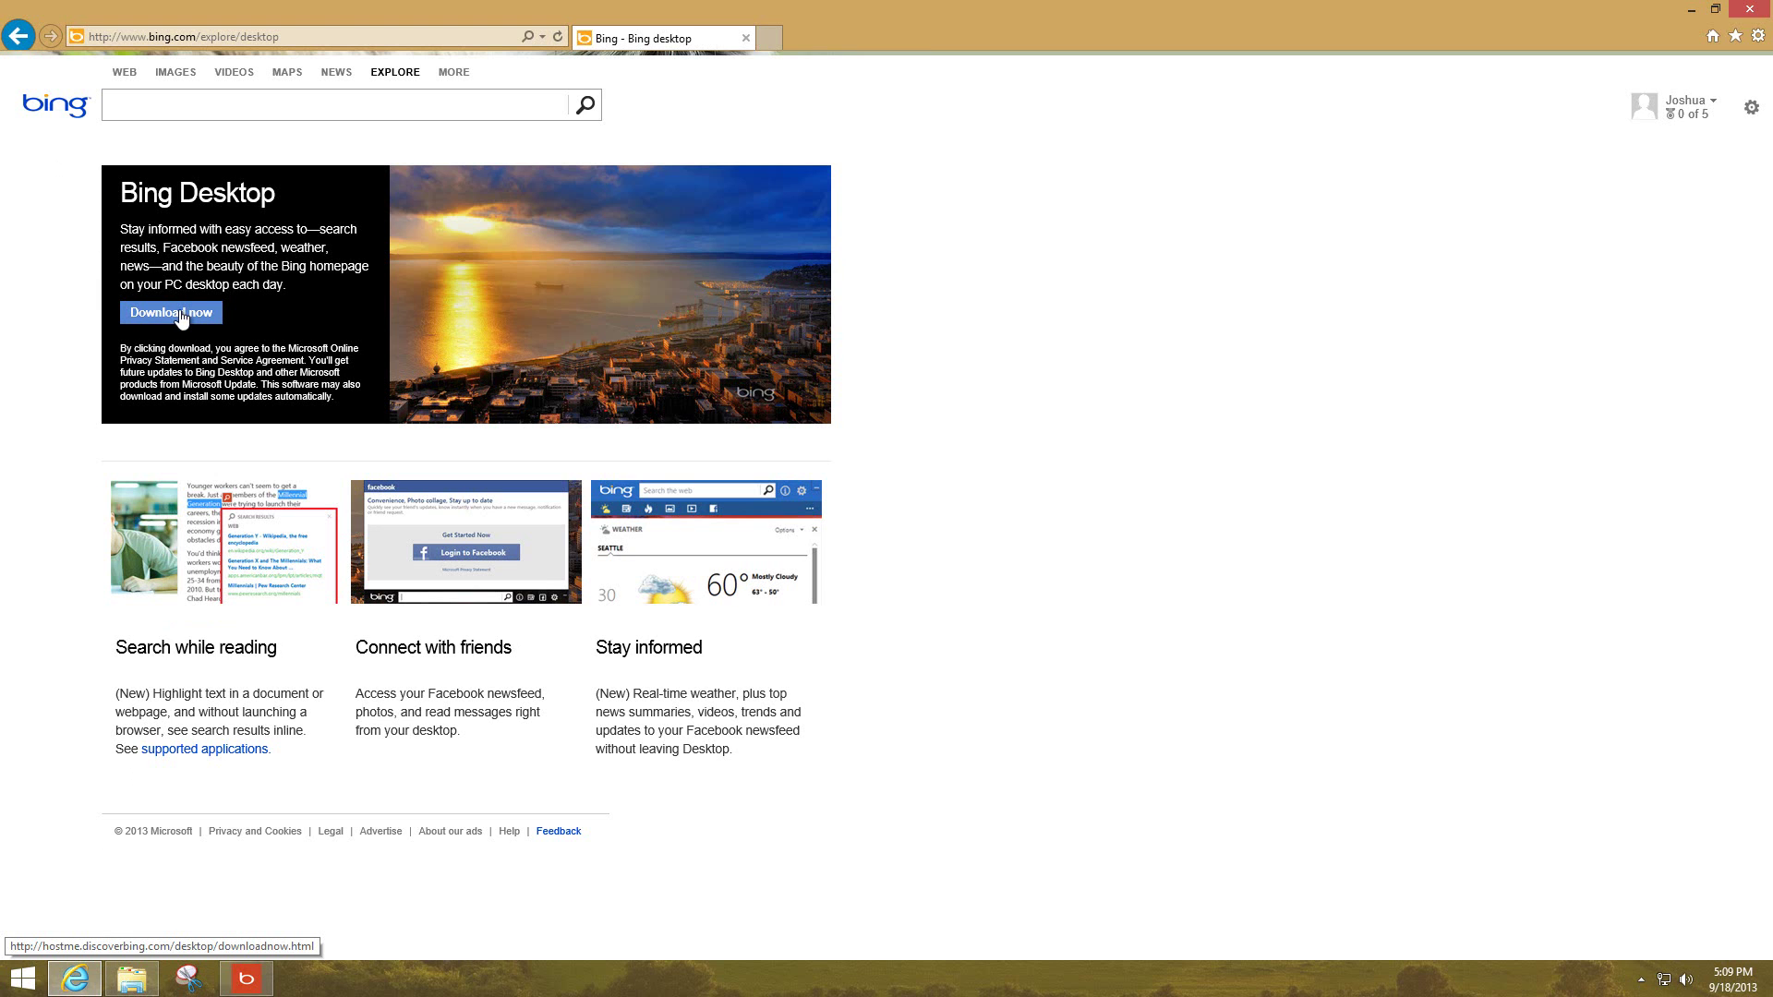
Finish the Bing Desktop install, keeping the Bing homepage image as desktop background
{"action": "left_click", "coordinate": [1704, 8]}
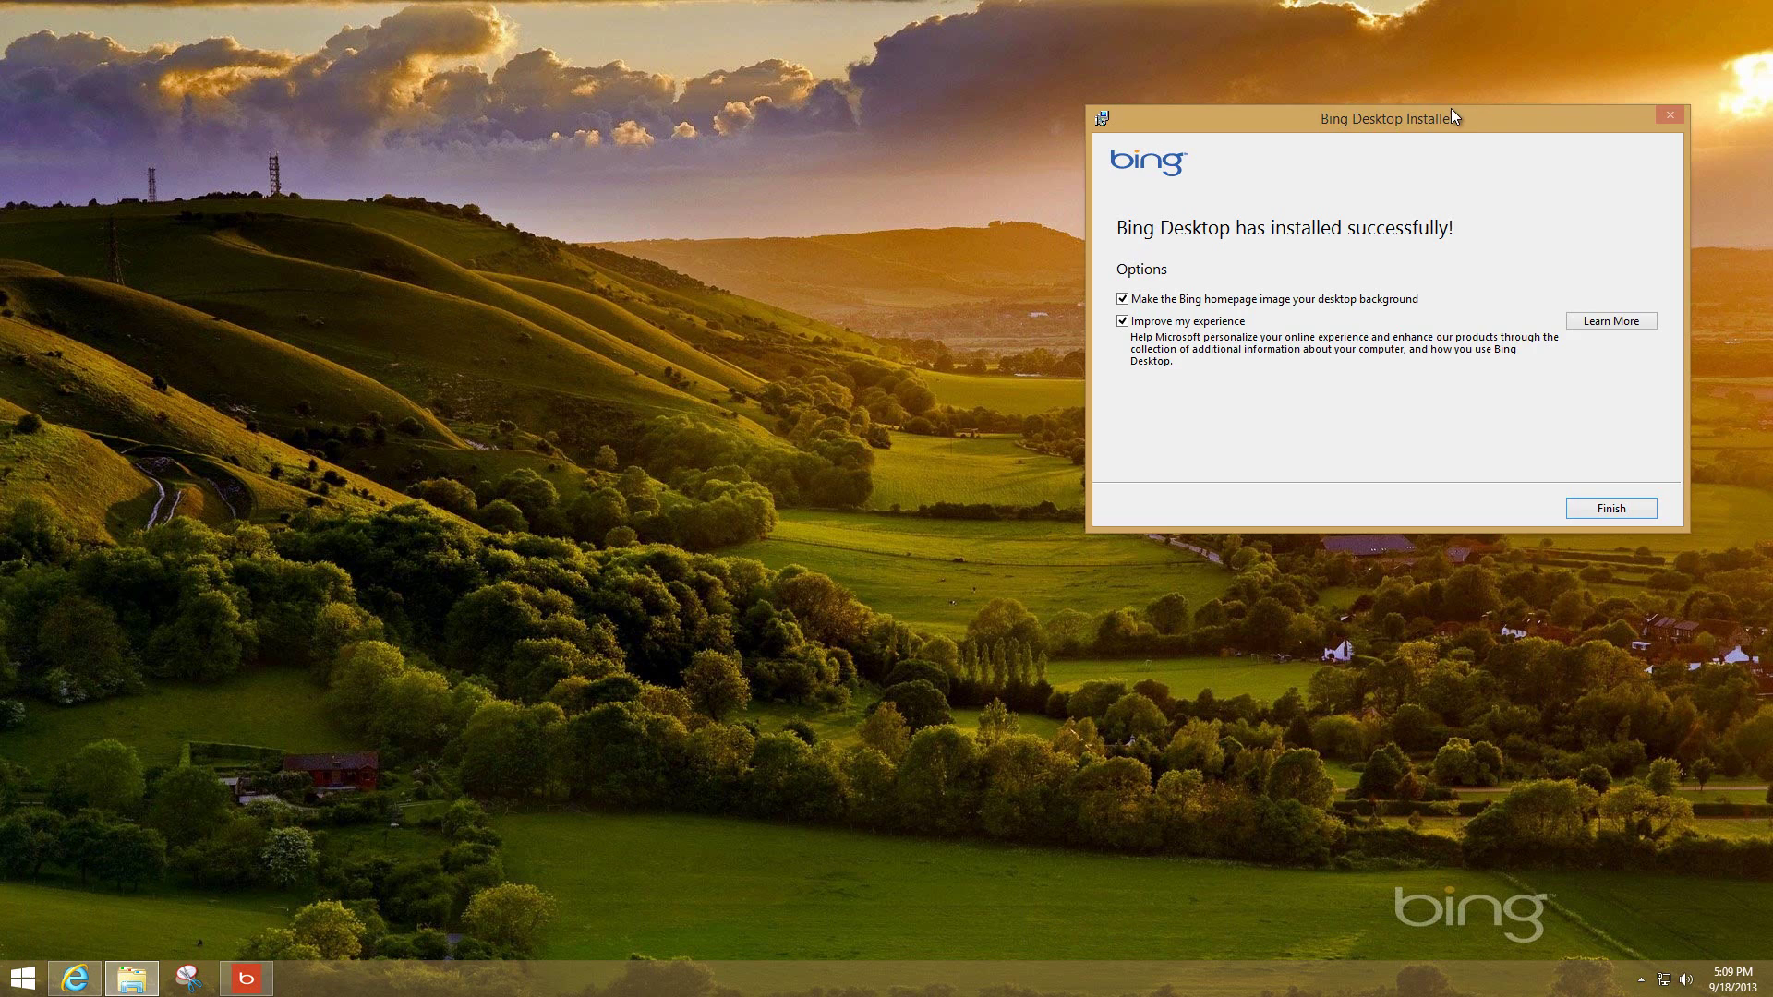
{"action": "left_click_drag", "start_coordinate": [1450, 111], "coordinate": [943, 100]}
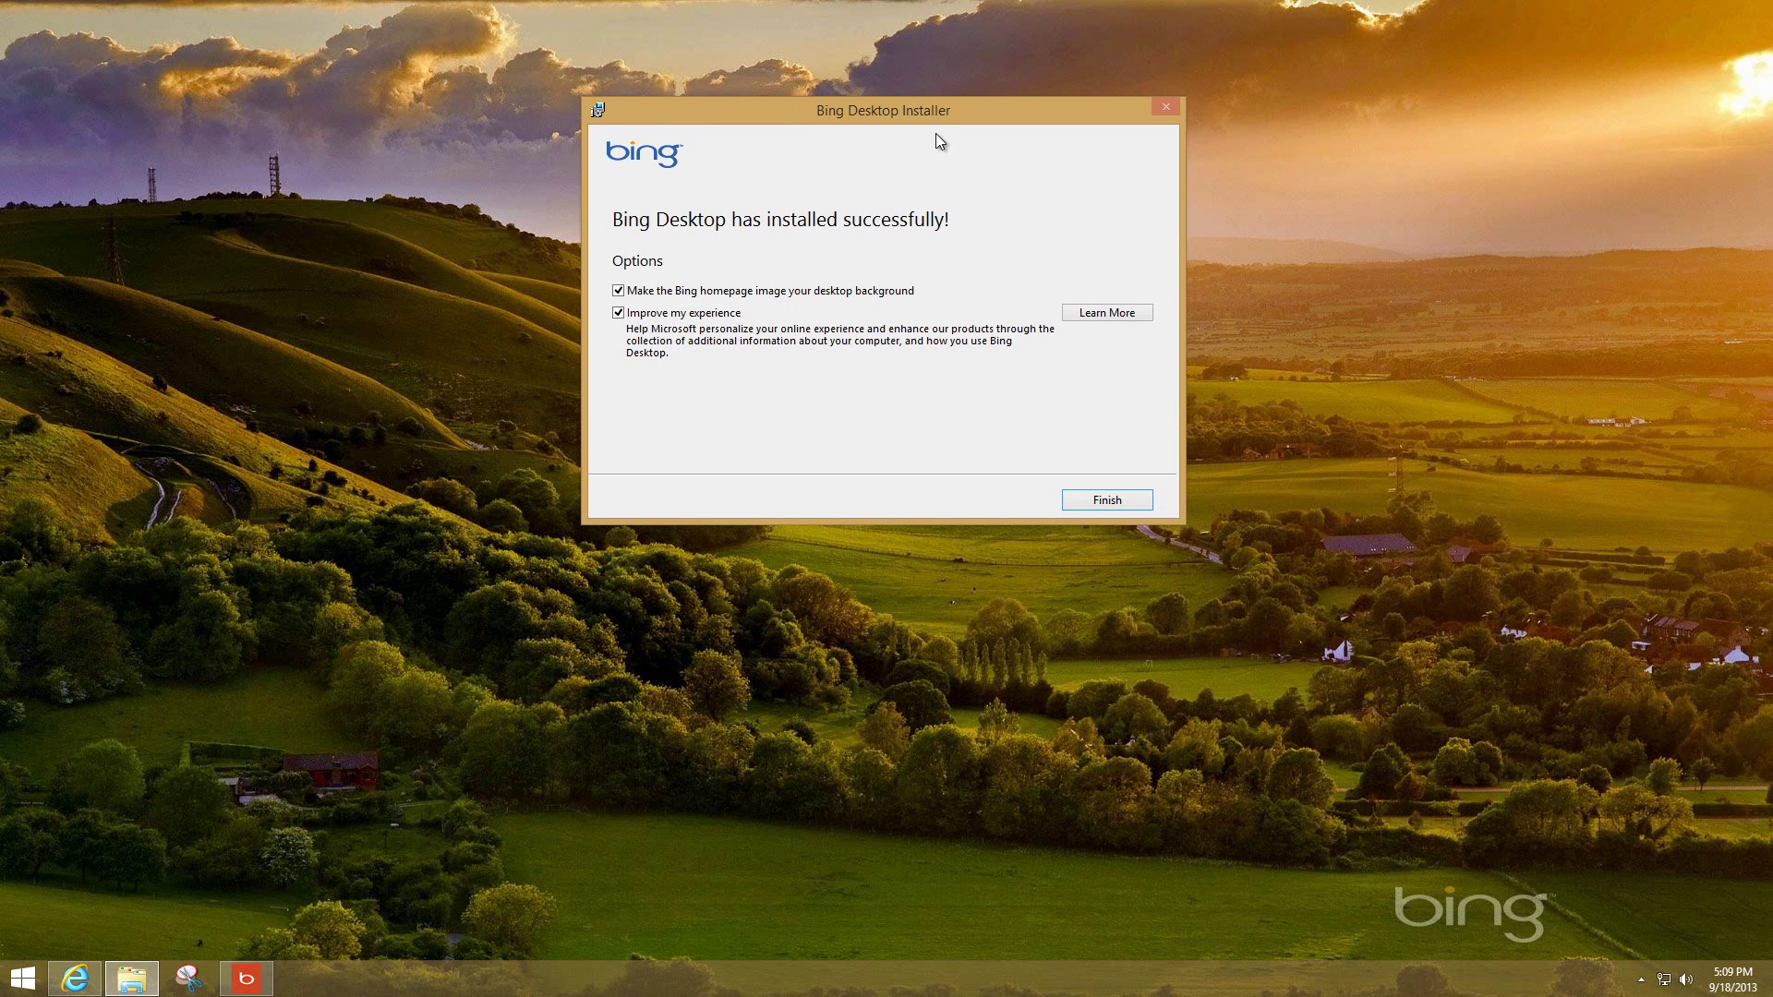
{"action": "left_click", "coordinate": [1107, 499]}
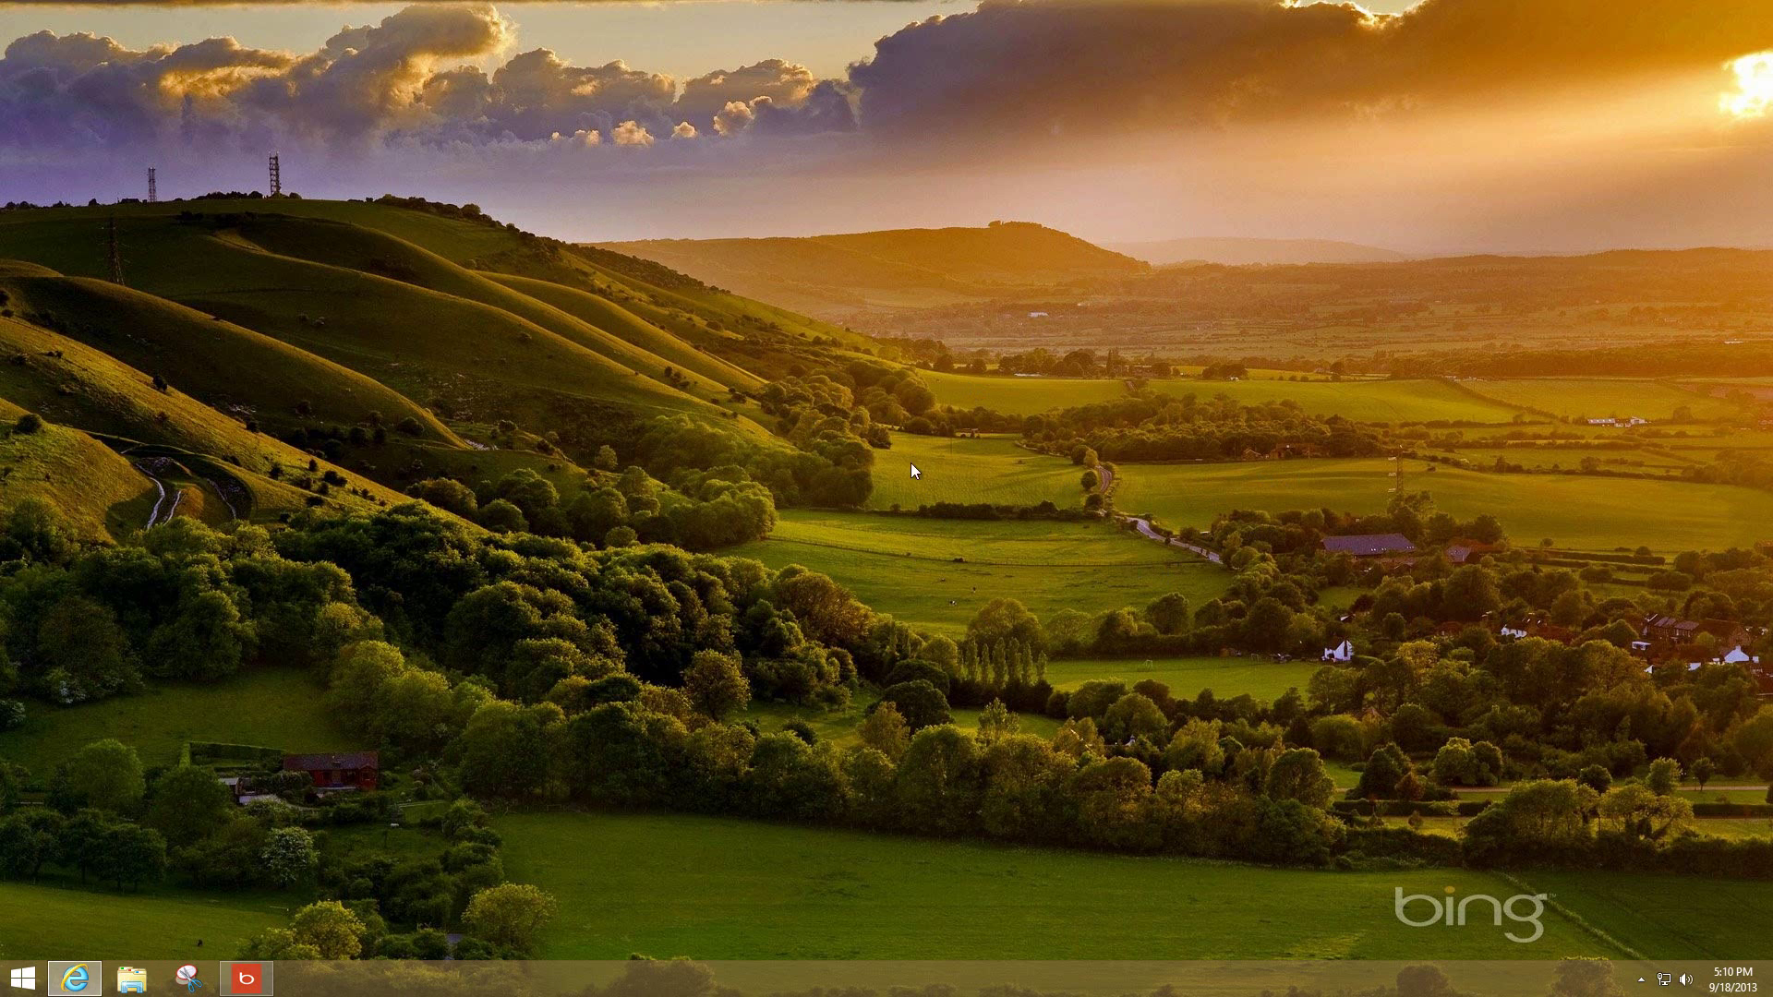
Open taskbar properties at the Navigation settings
{"action": "right_click", "coordinate": [747, 978]}
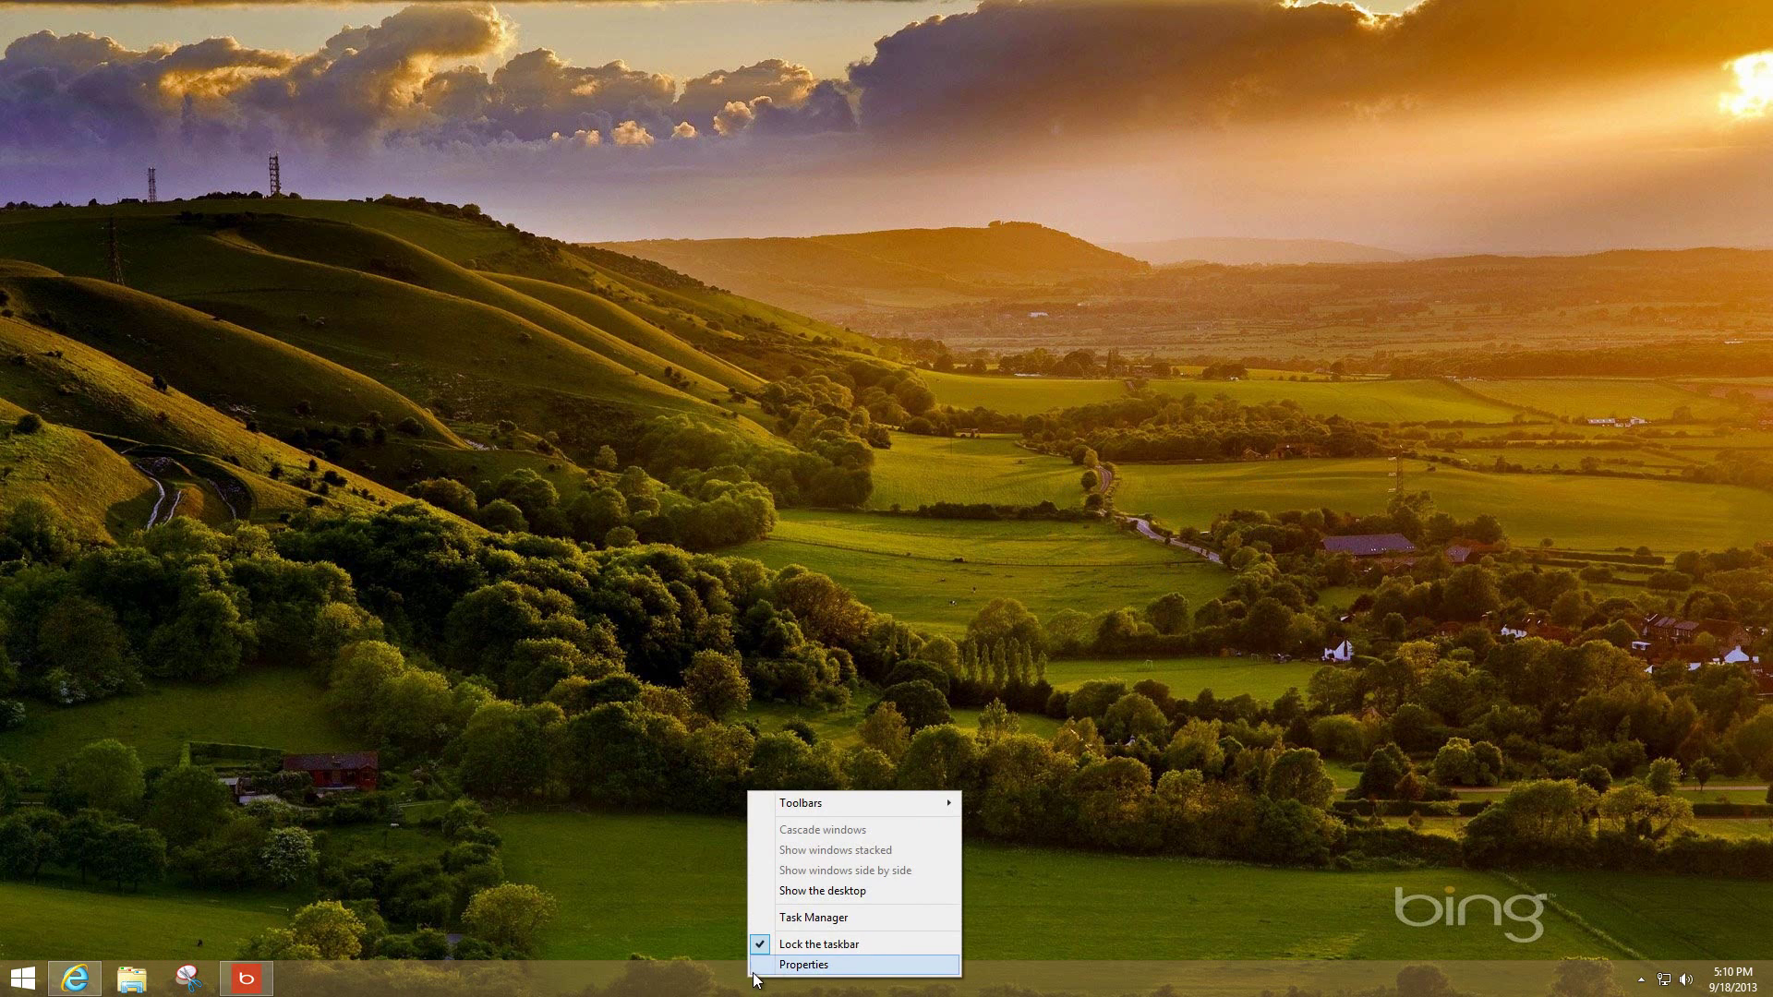
{"action": "left_click", "coordinate": [776, 969]}
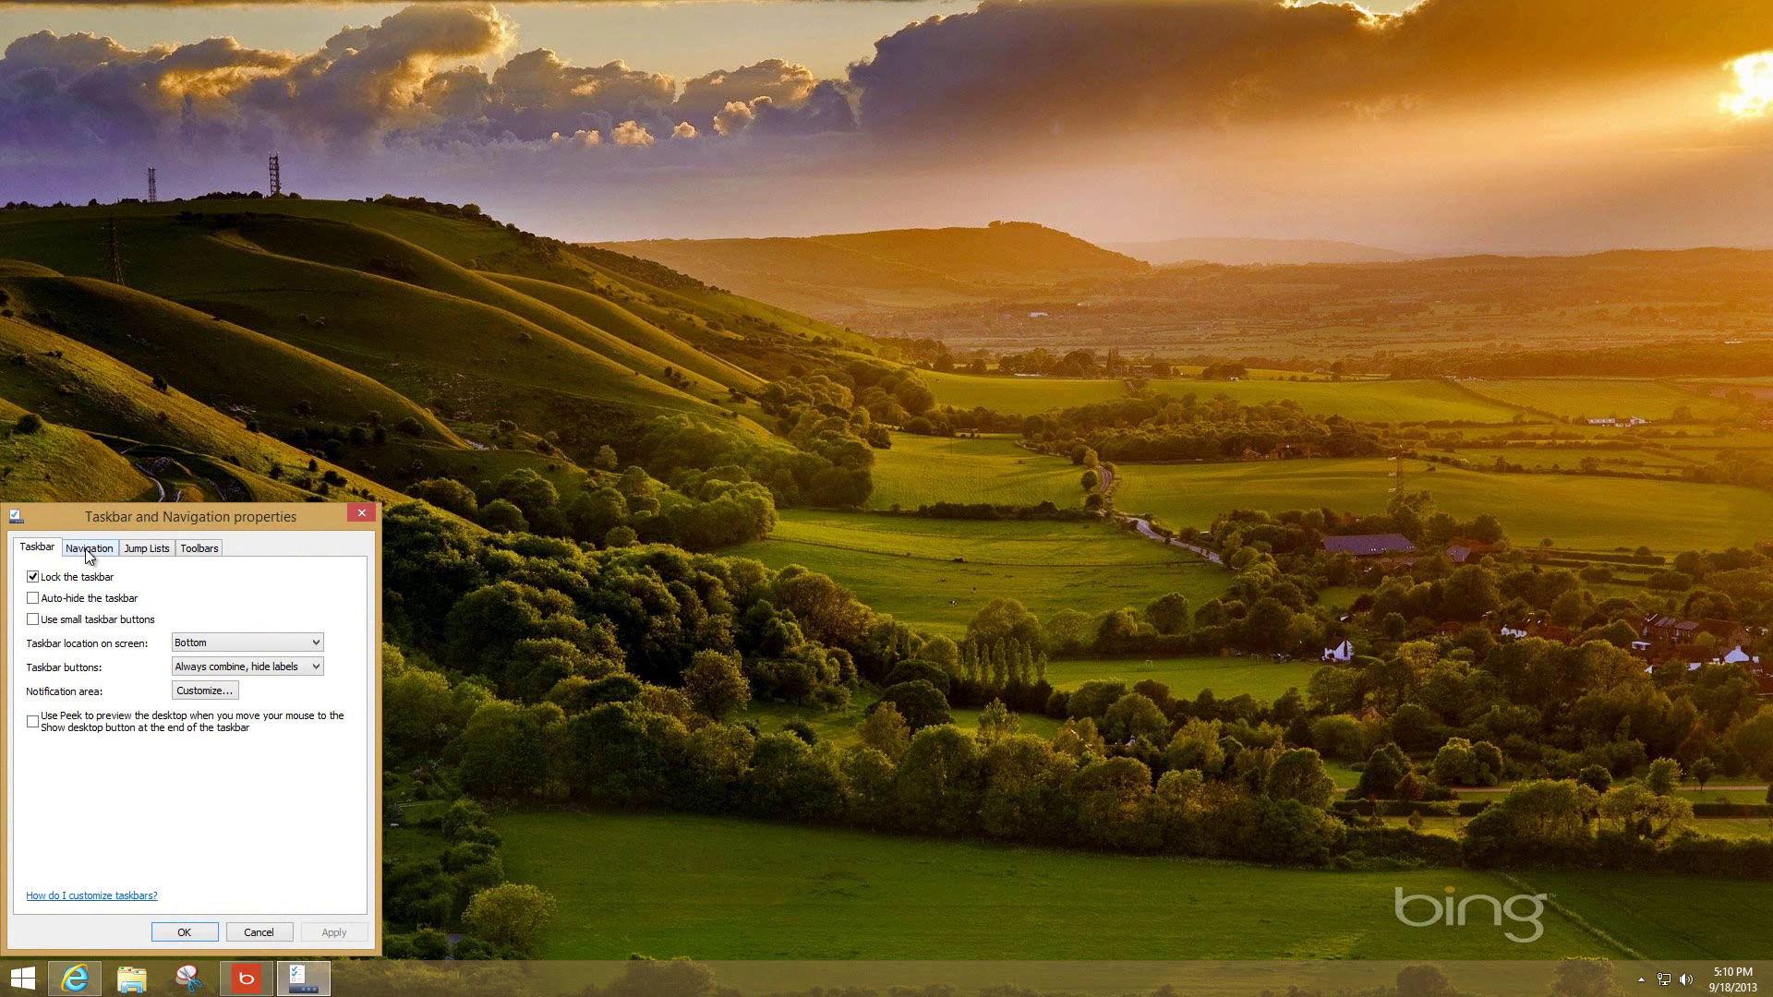
{"action": "left_click", "coordinate": [89, 551]}
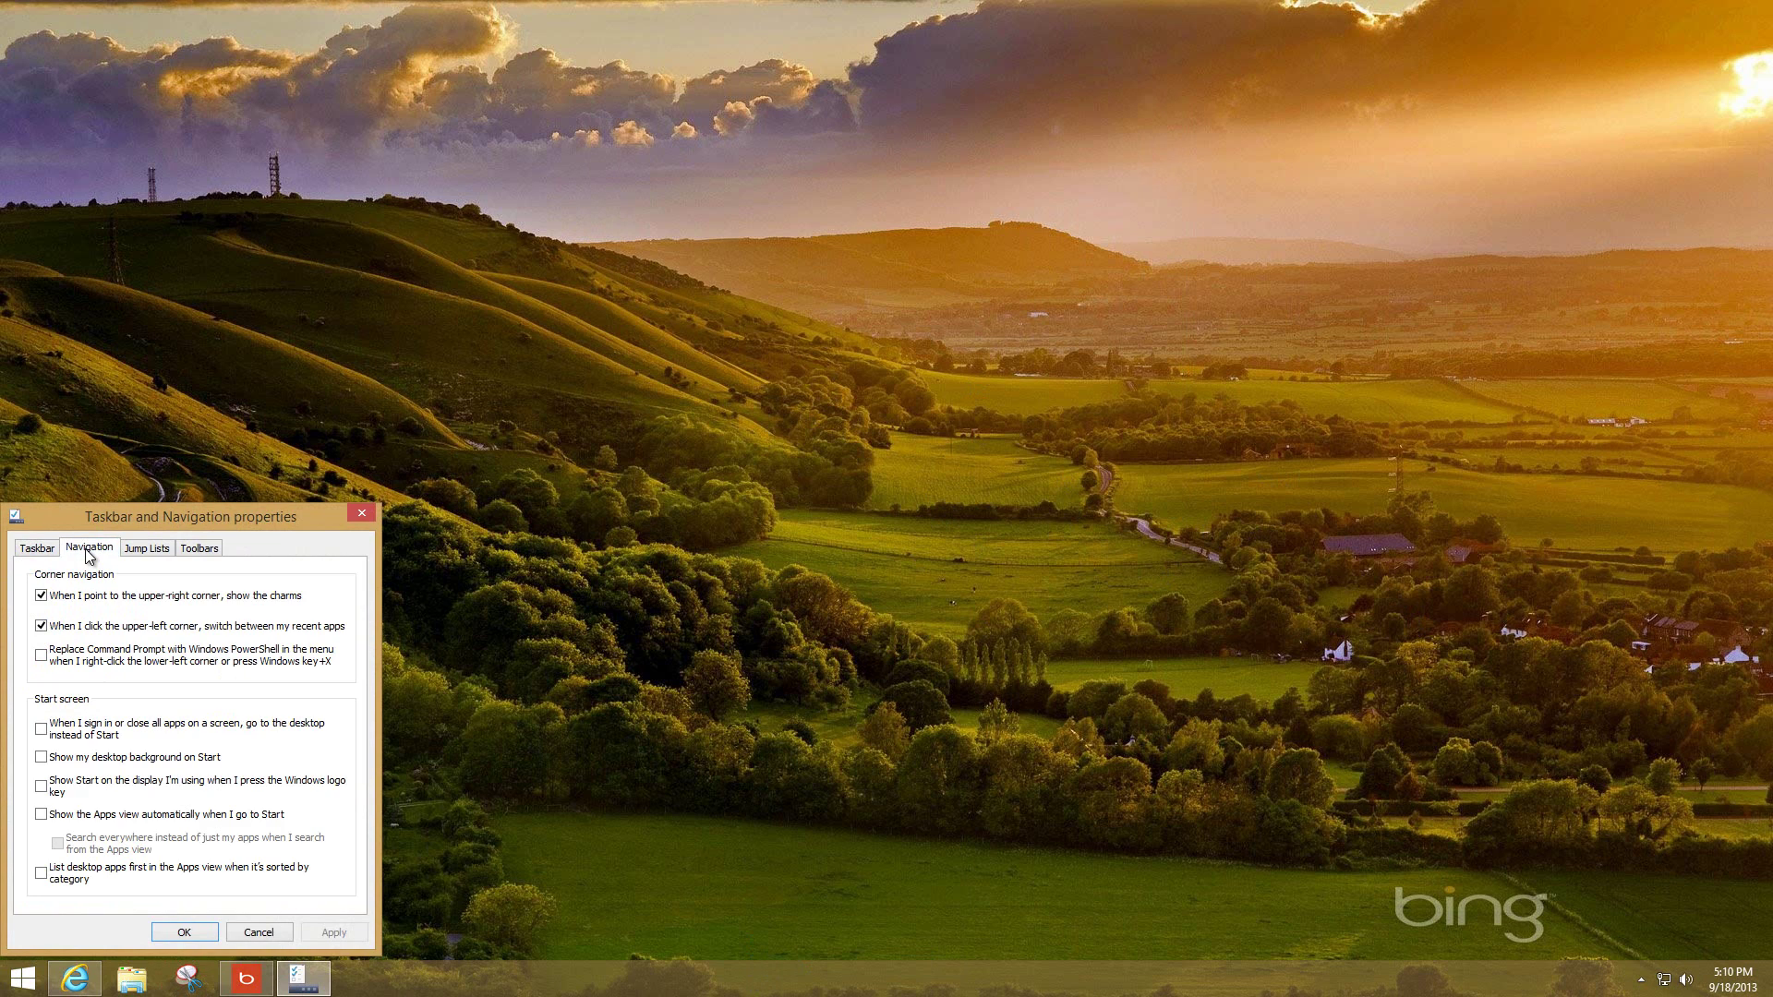
Turn on 'Show my desktop background on Start' and apply it
{"action": "left_click", "coordinate": [42, 758]}
{"action": "left_click", "coordinate": [334, 933]}
{"action": "left_click", "coordinate": [184, 931]}
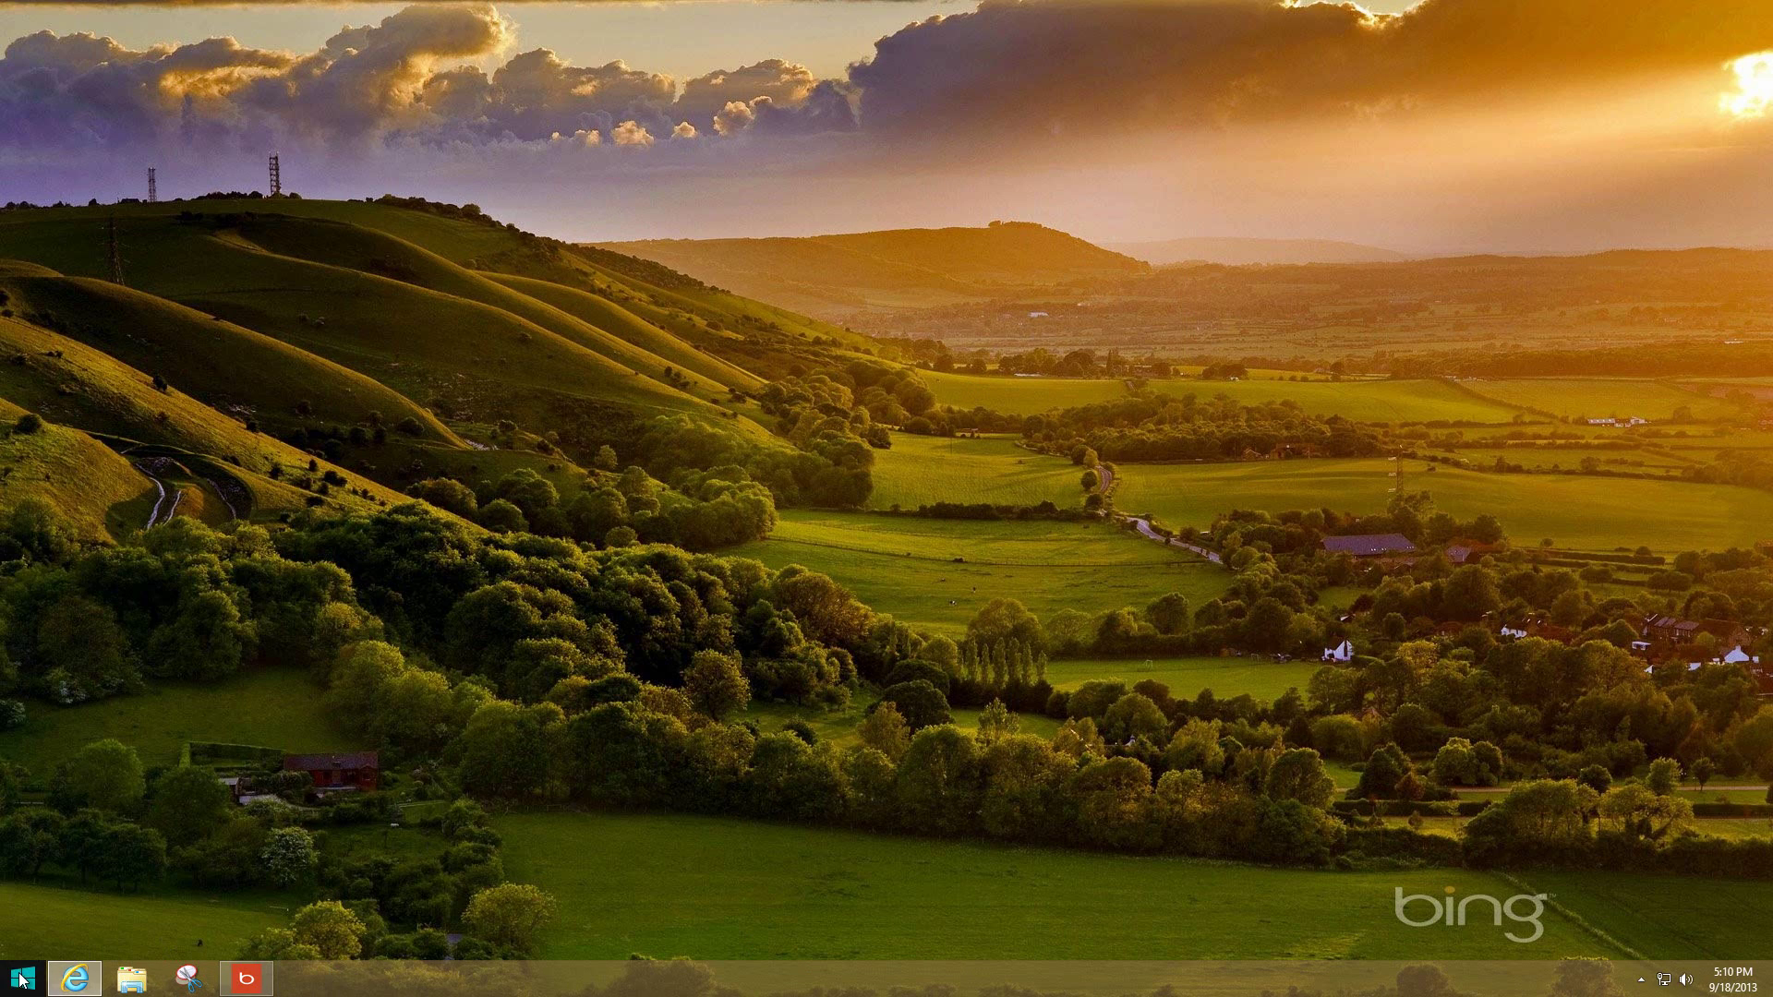
View the Start screen with the Bing landscape wallpaper, then return via the Desktop tile
{"action": "left_click", "coordinate": [23, 977]}
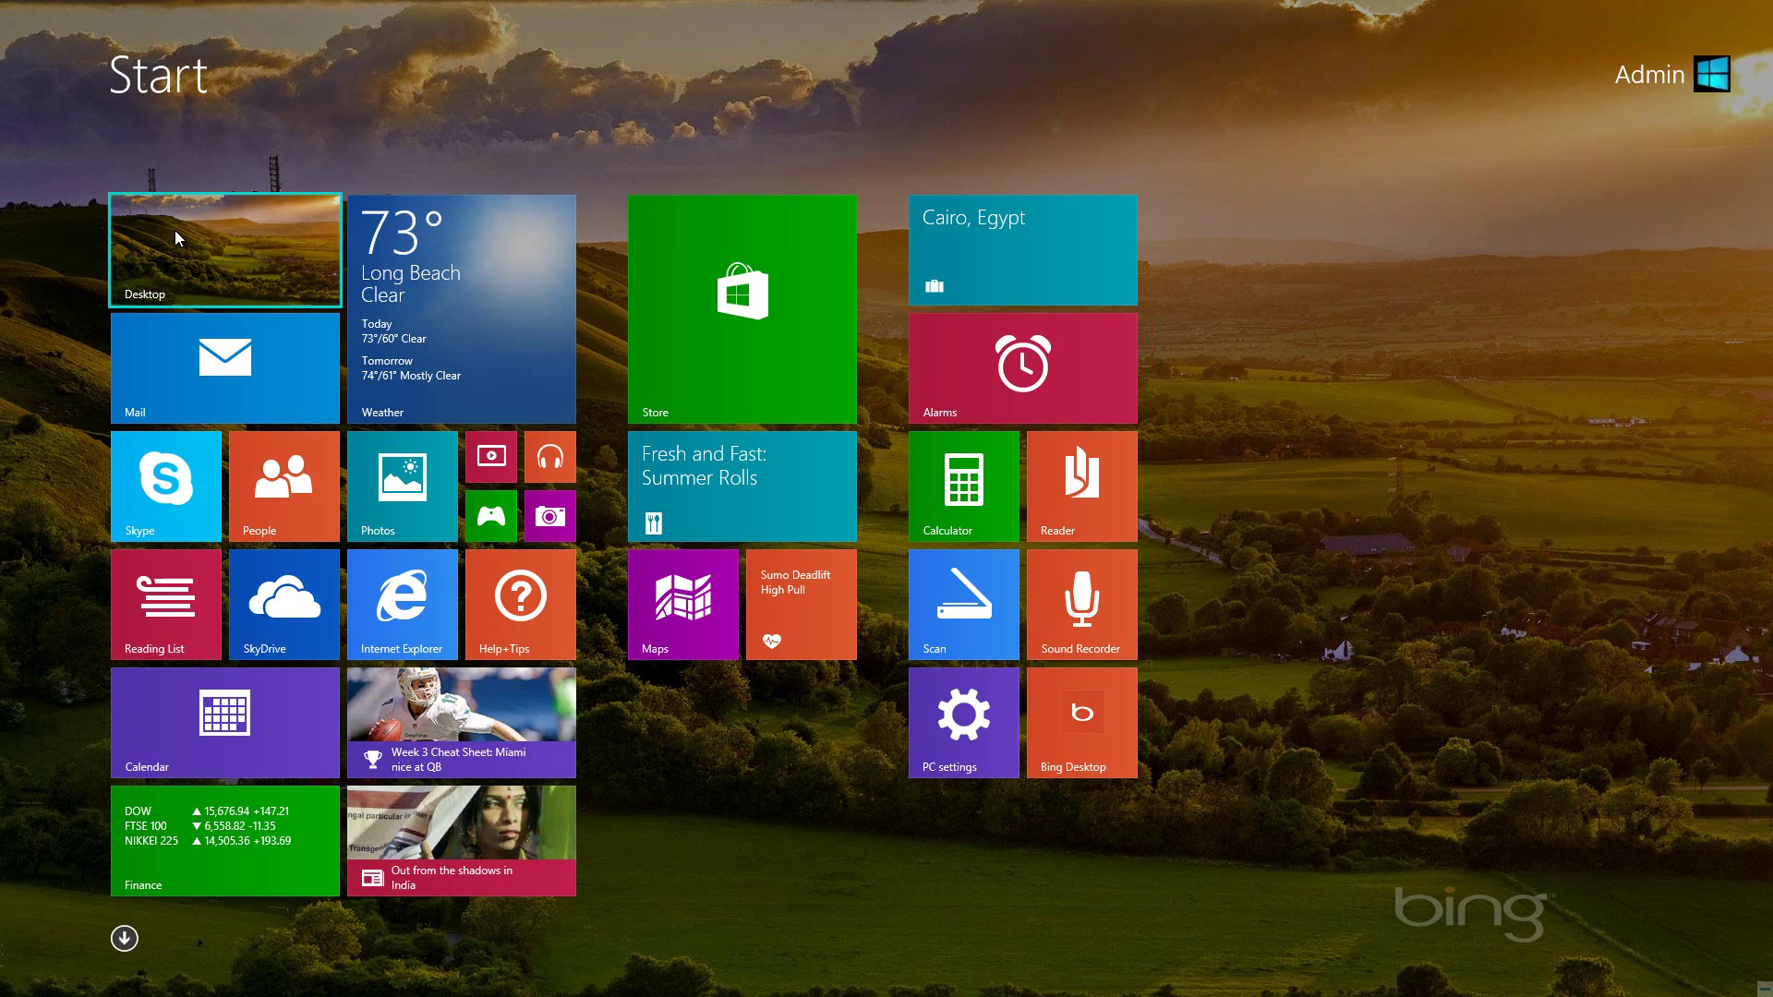
{"action": "left_click", "coordinate": [225, 251]}
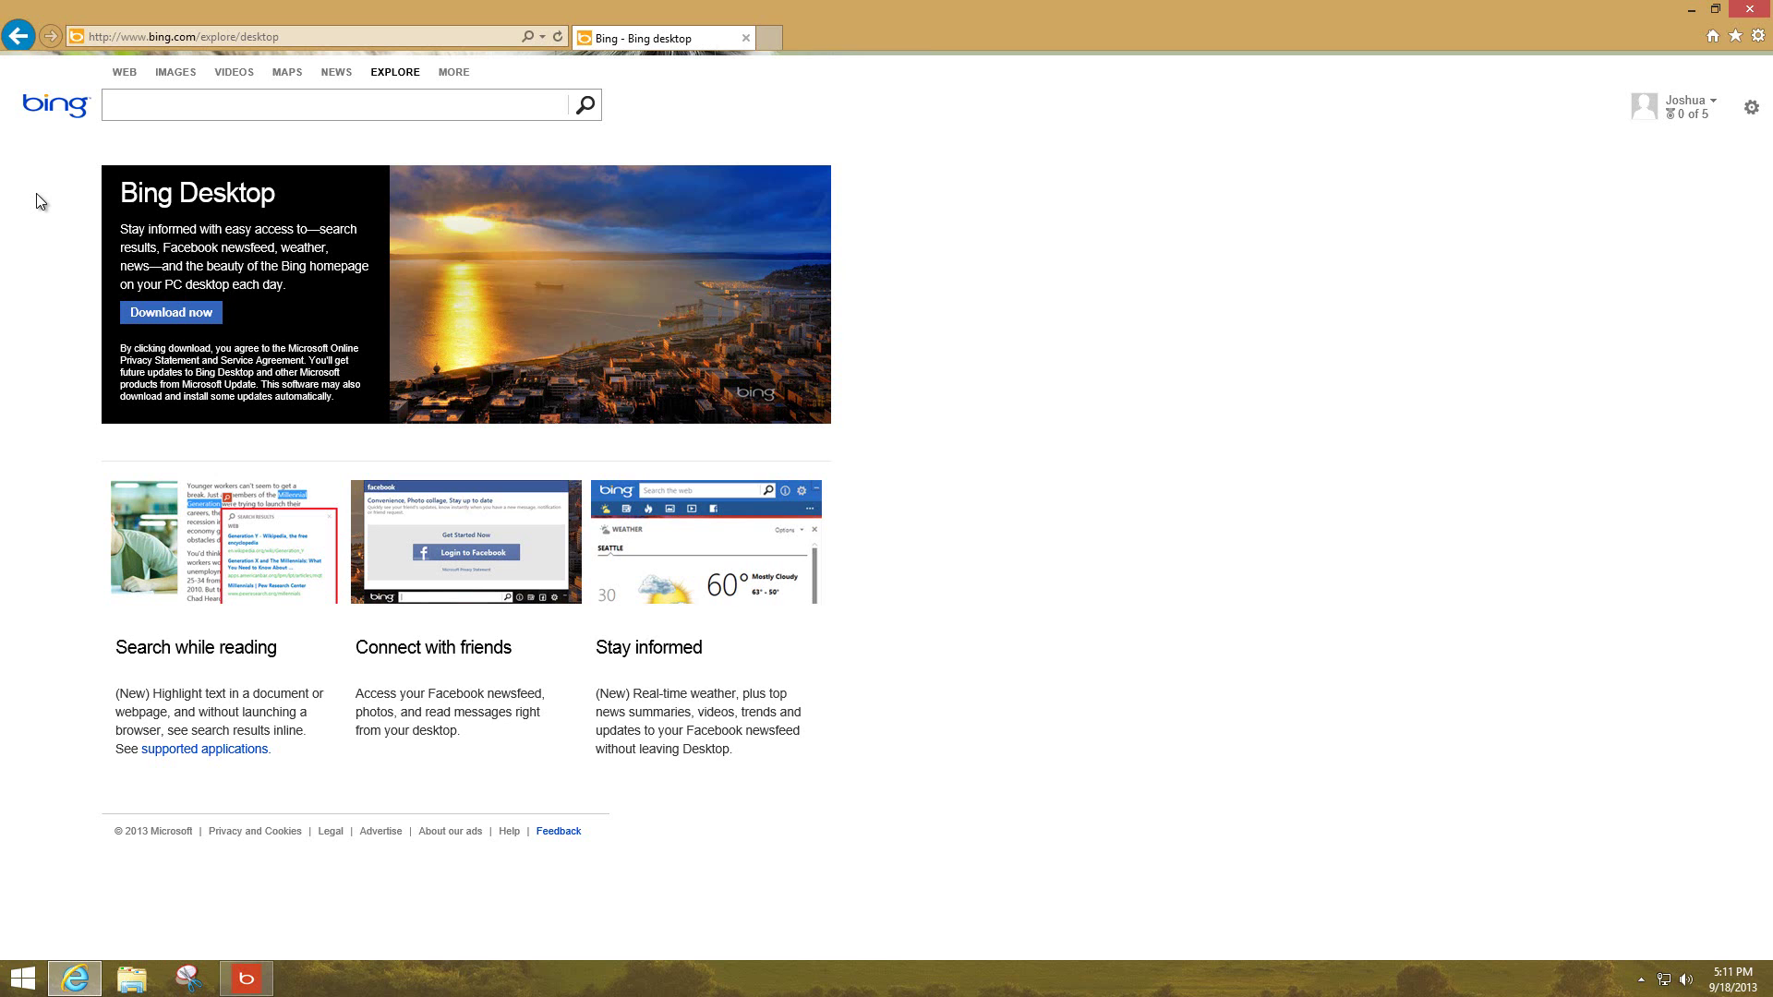
Minimise Internet Explorer to reveal the Bing landscape wallpaper
{"action": "left_click", "coordinate": [1692, 9]}
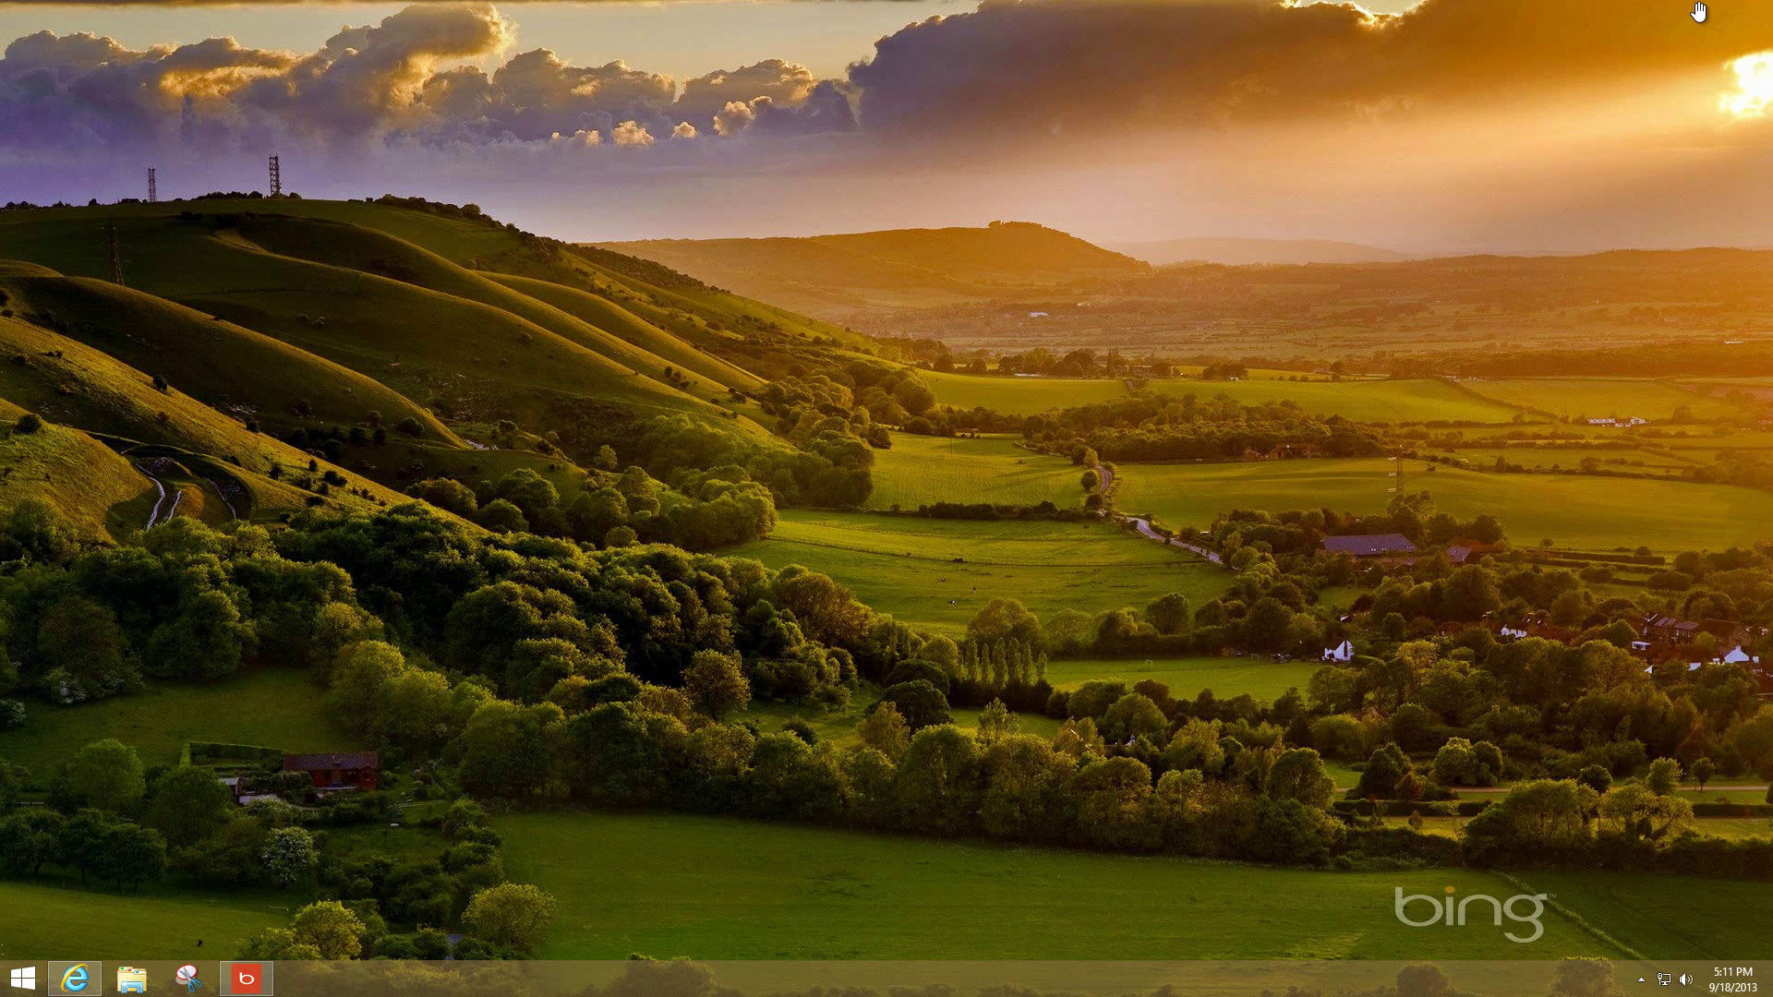